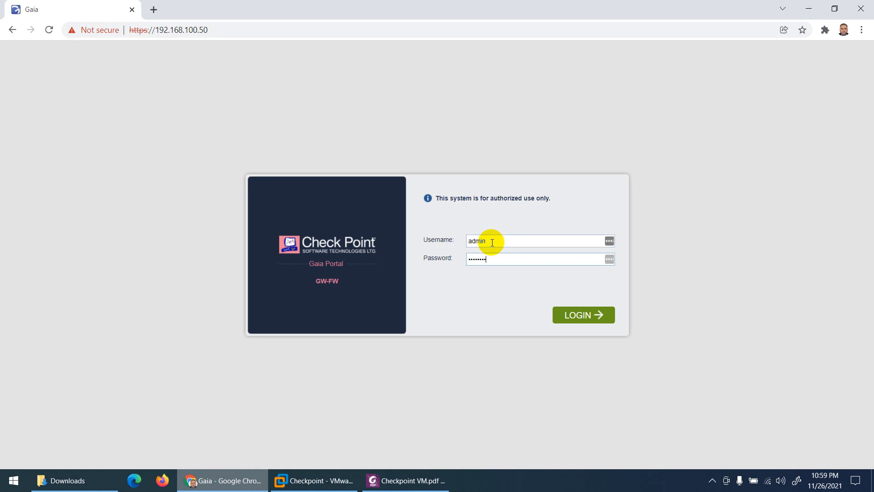
Submit the Gaia login form and dismiss the LastPass password-save prompt.
key("Return")
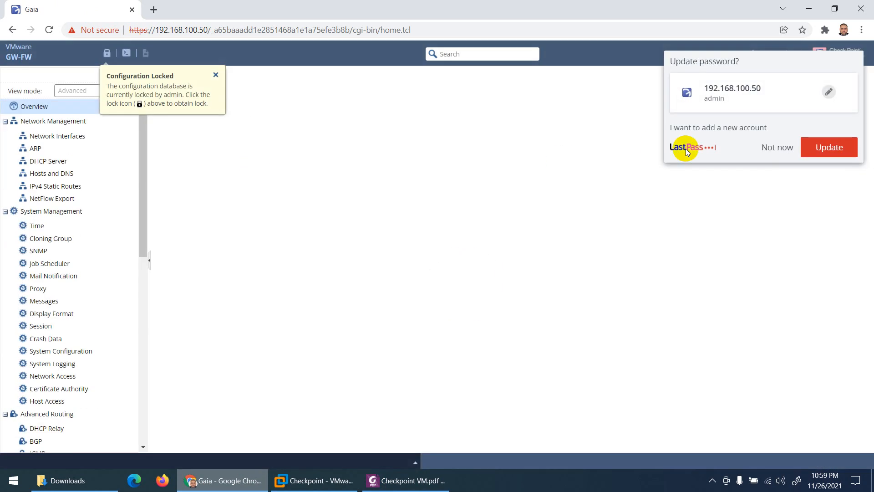
left_click(780, 153)
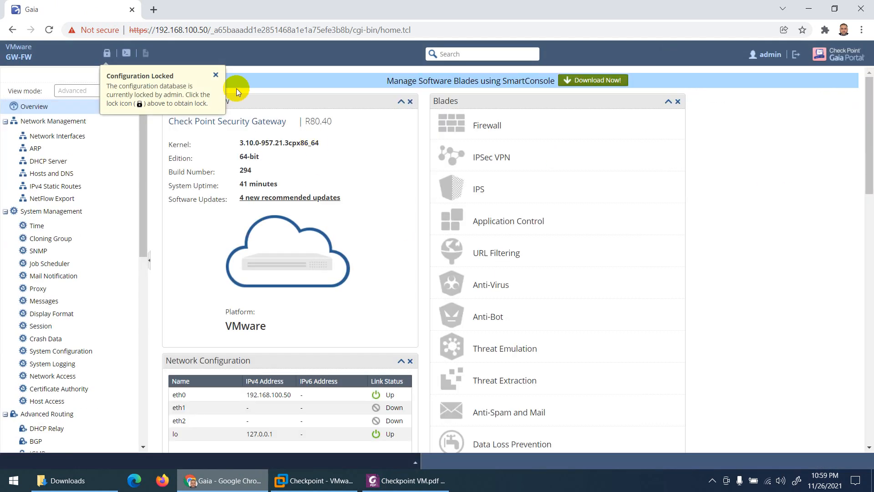
Dismiss the Configuration Locked notice and start downloading the SmartConsole R80.40 installer.
left_click(215, 75)
scroll(476, 184, "down", 4)
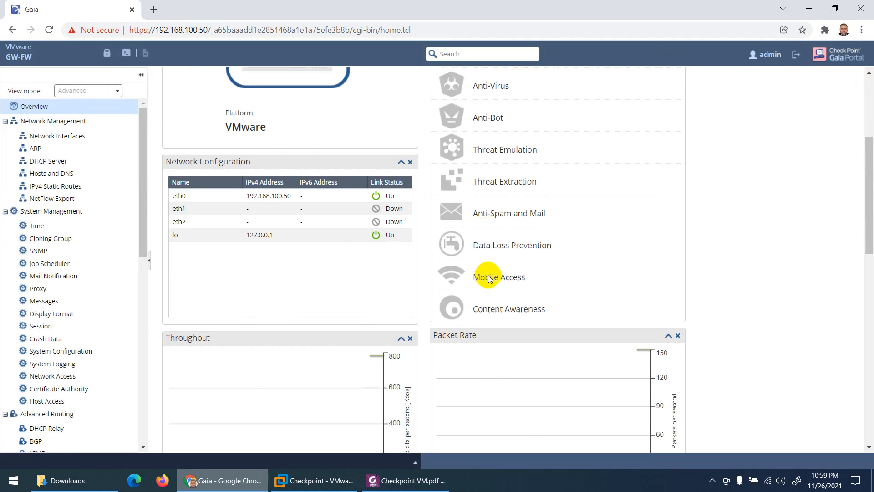
scroll(478, 277, "up", 4)
double_click(492, 128)
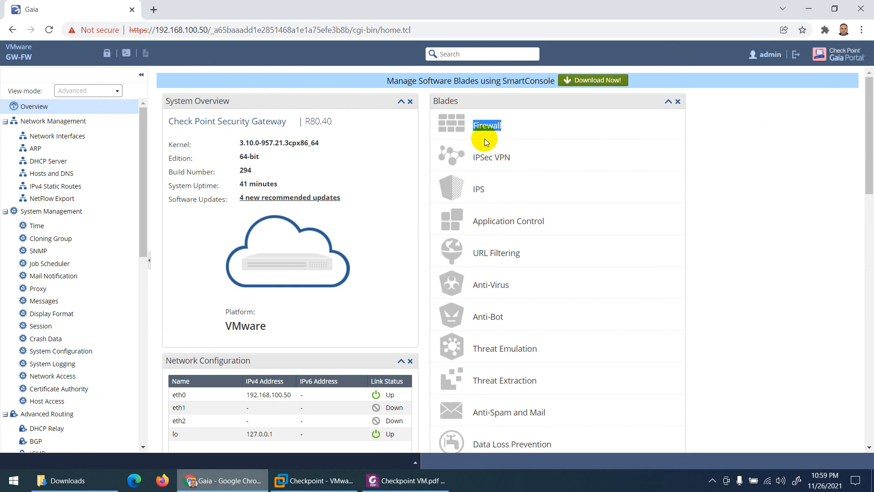
left_click_drag(502, 80, 551, 82)
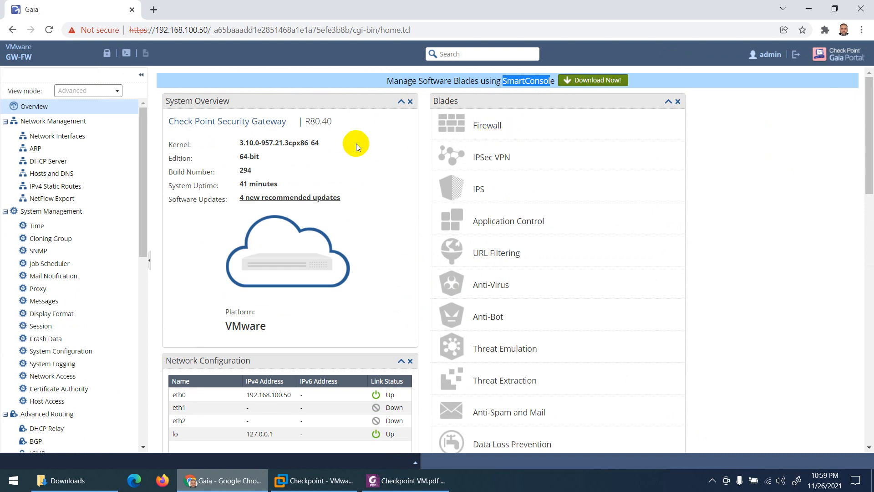
left_click_drag(332, 122, 307, 122)
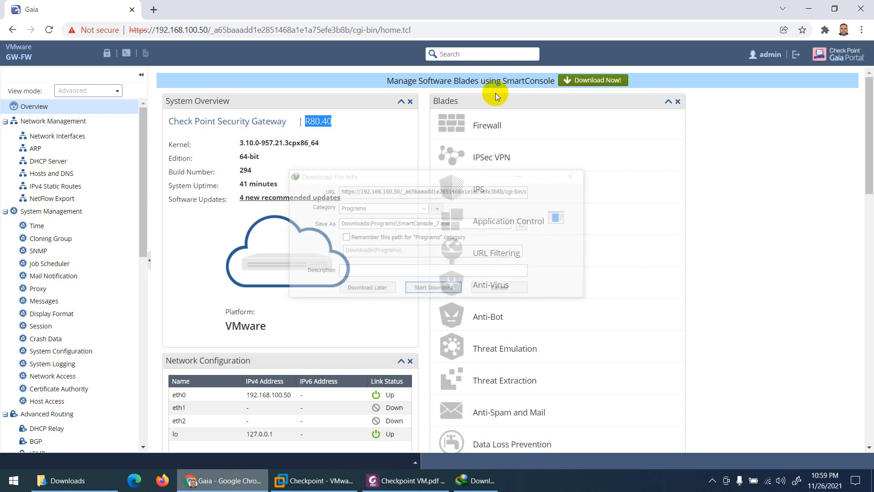
left_click(431, 288)
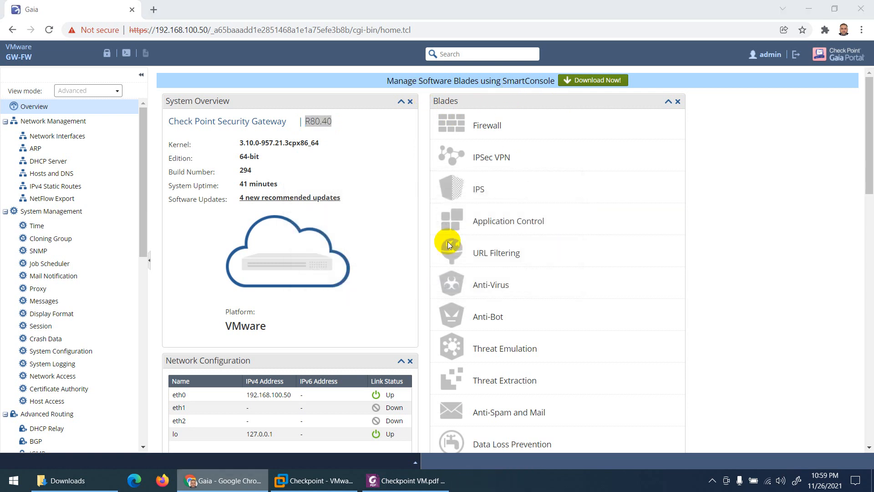
Scroll Checkpoint VM.pdf from page 18 to page 20, then run the downloaded SmartConsole_7.exe.
left_click(405, 480)
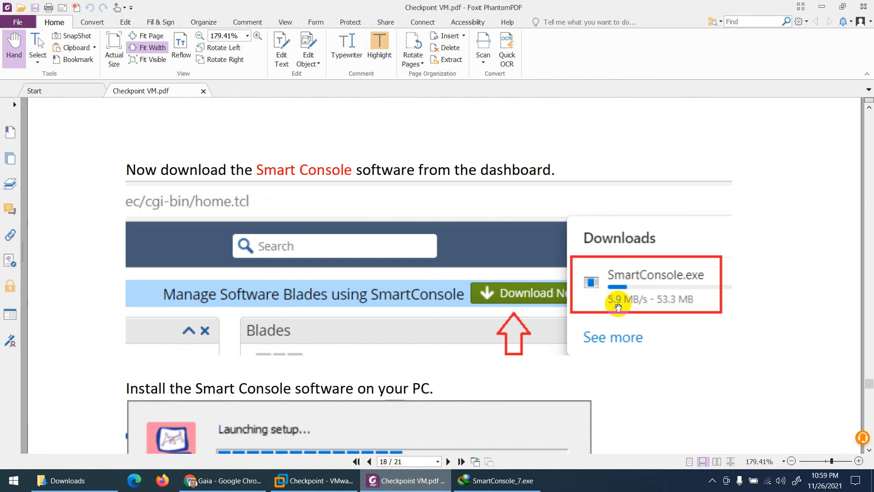
scroll(387, 220, "down", 3)
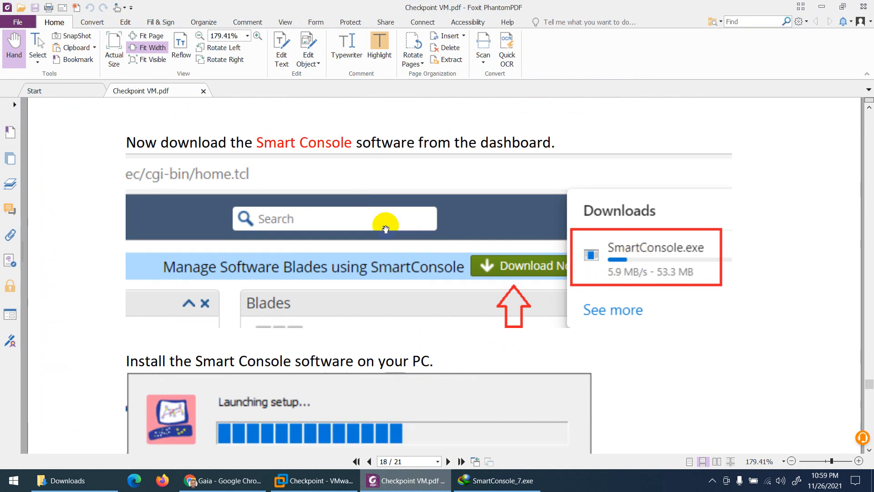
scroll(391, 224, "down", 1)
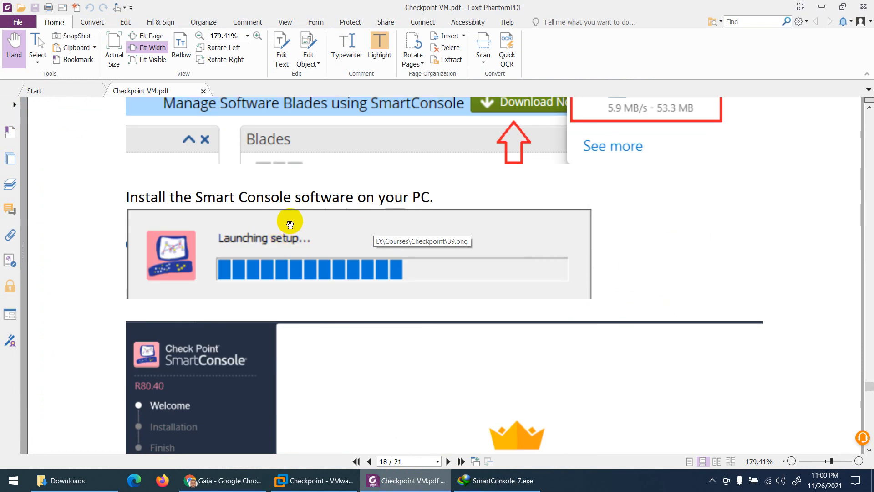
scroll(312, 220, "down", 5)
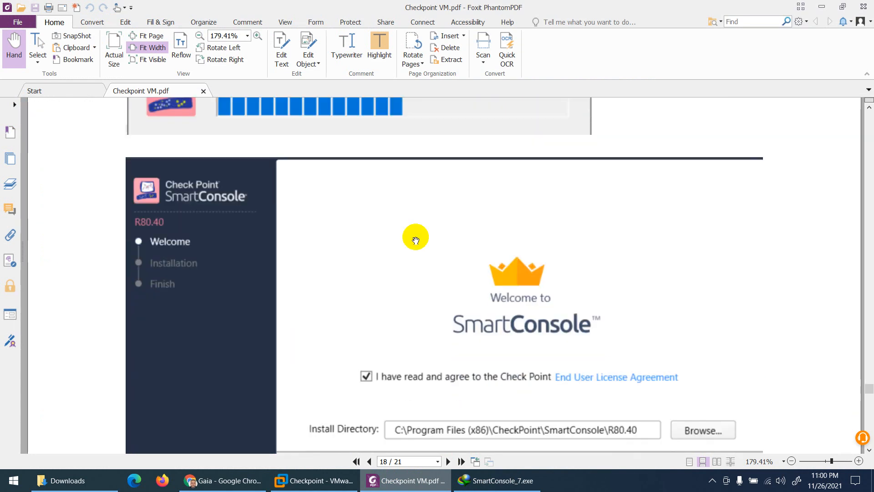
scroll(446, 270, "down", 1)
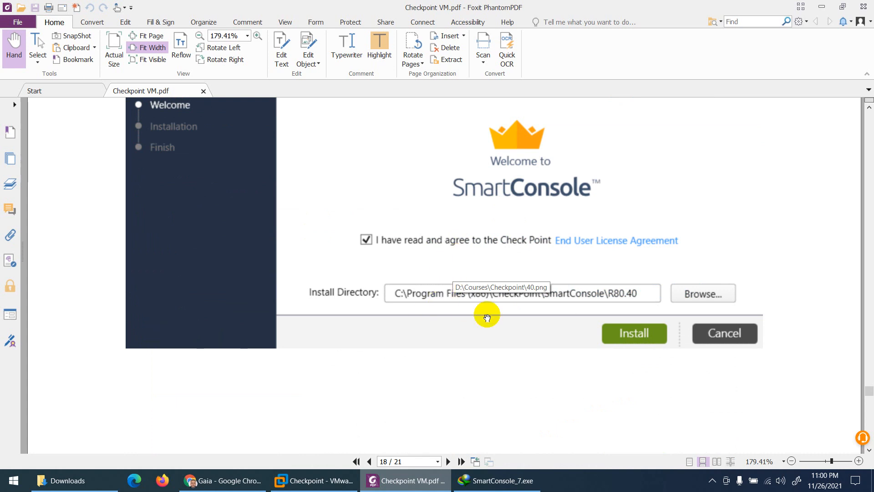
scroll(483, 337, "down", 15)
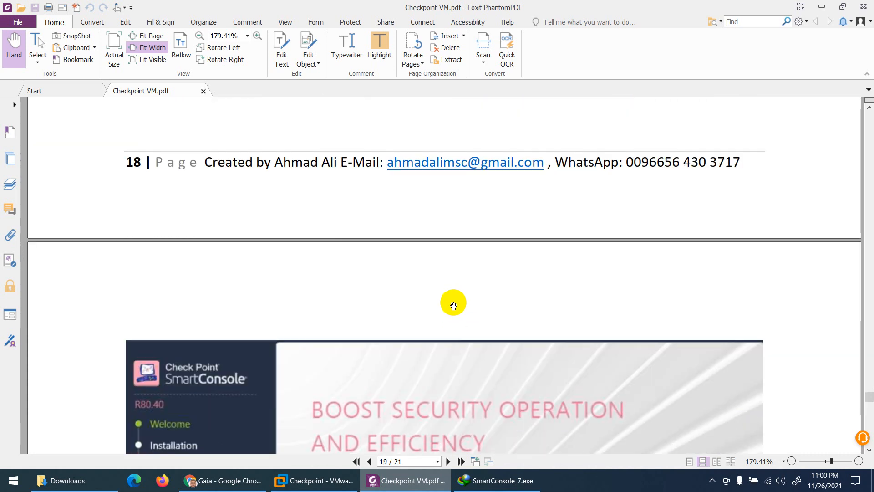
scroll(407, 312, "down", 10)
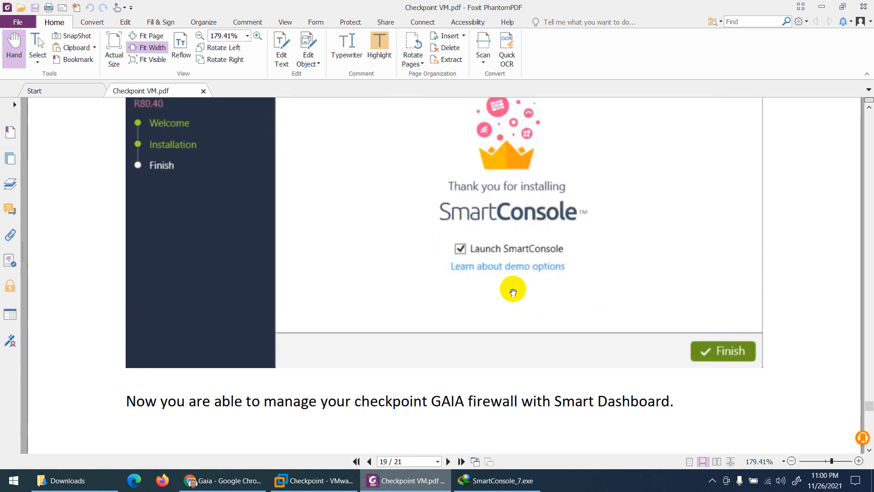
scroll(486, 324, "down", 6)
scroll(486, 324, "down", 11)
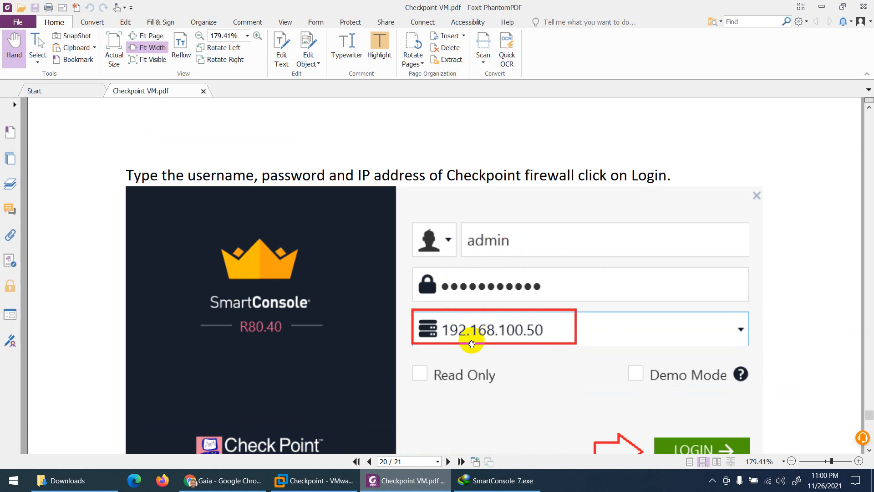
scroll(472, 340, "down", 1)
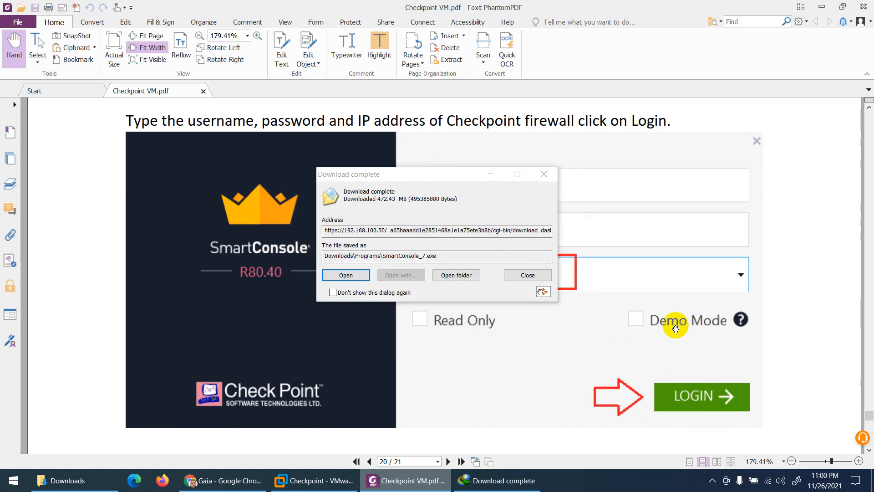
left_click(357, 275)
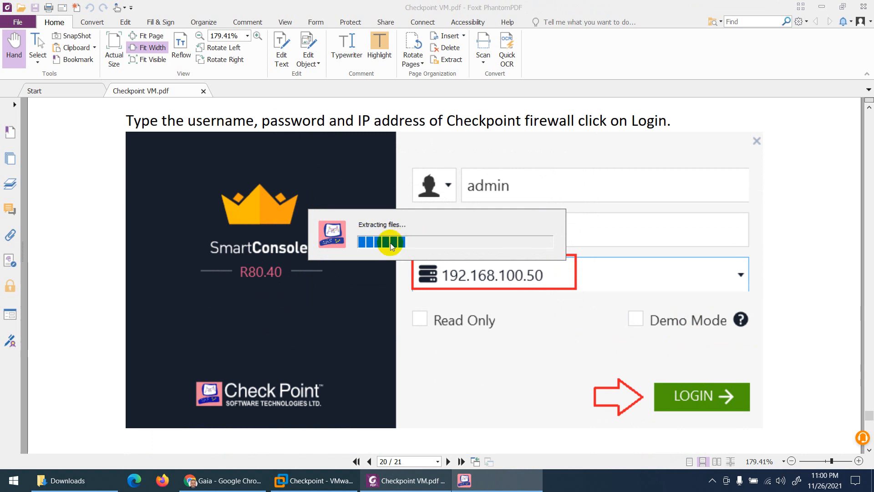
Scroll the PDF guide back up to page 18's install instructions while the installer extracts.
scroll(335, 137, "up", 8)
scroll(322, 159, "up", 15)
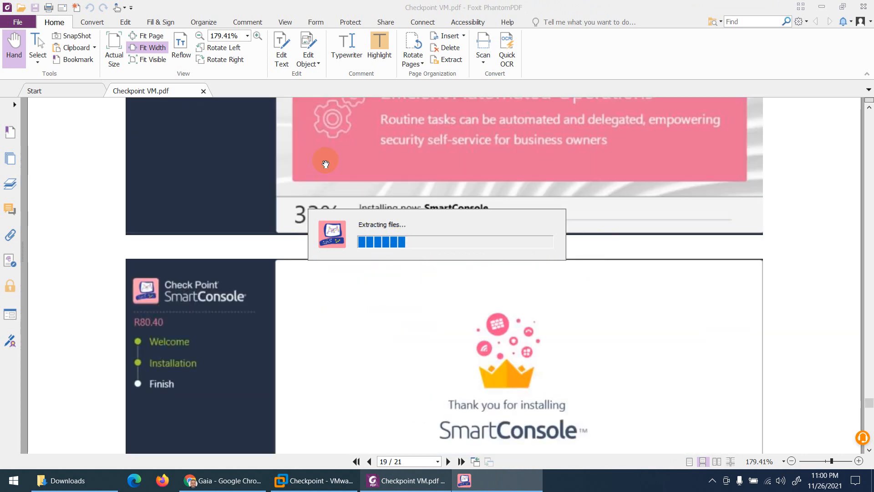
scroll(322, 165, "up", 10)
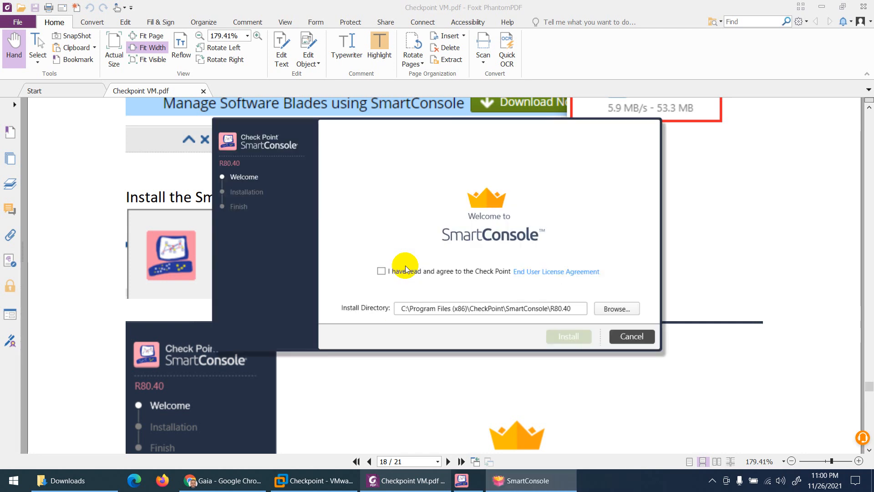
Accept the licence agreement, install SmartConsole R80.40 to the default directory, and return to the guide.
left_click(380, 272)
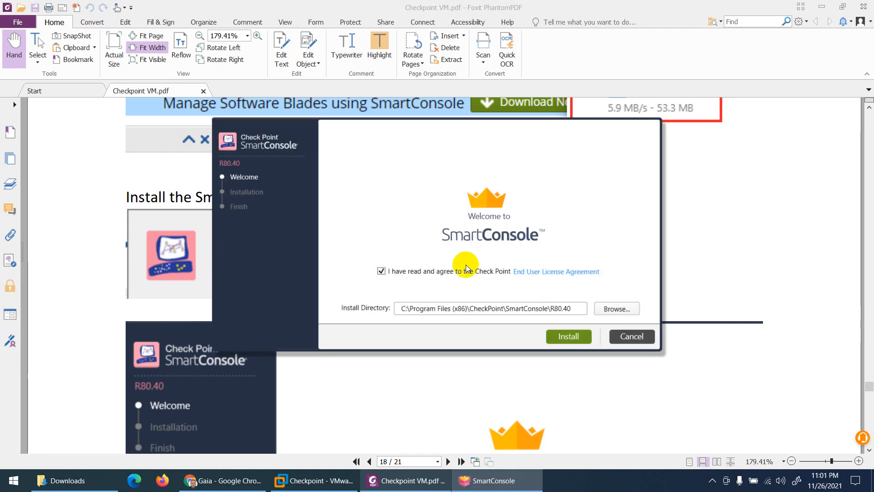
left_click(556, 336)
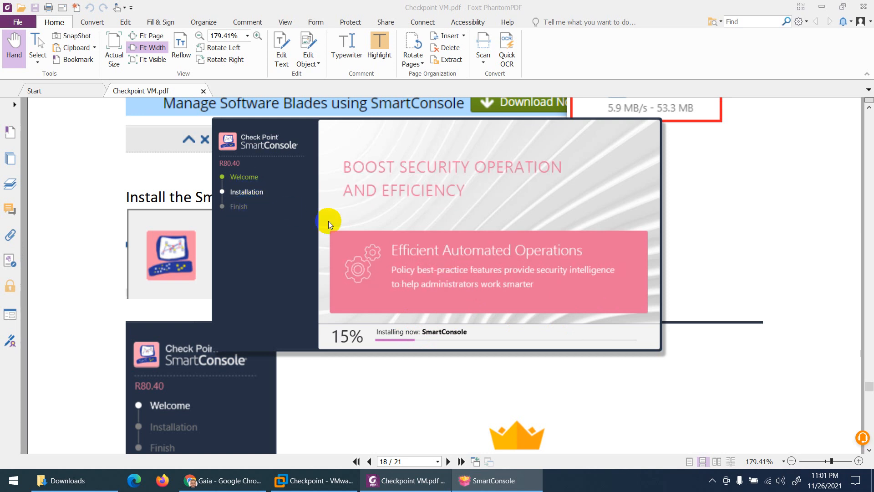
left_click(106, 219)
scroll(350, 273, "down", 3)
scroll(350, 273, "down", 10)
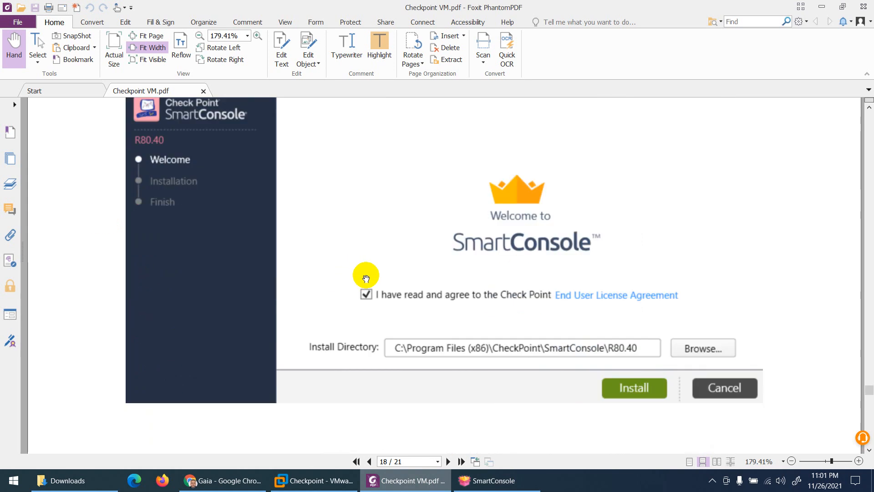
Scroll the guide to page 20's login screenshot, then check installer progress at 36%.
scroll(468, 272, "down", 10)
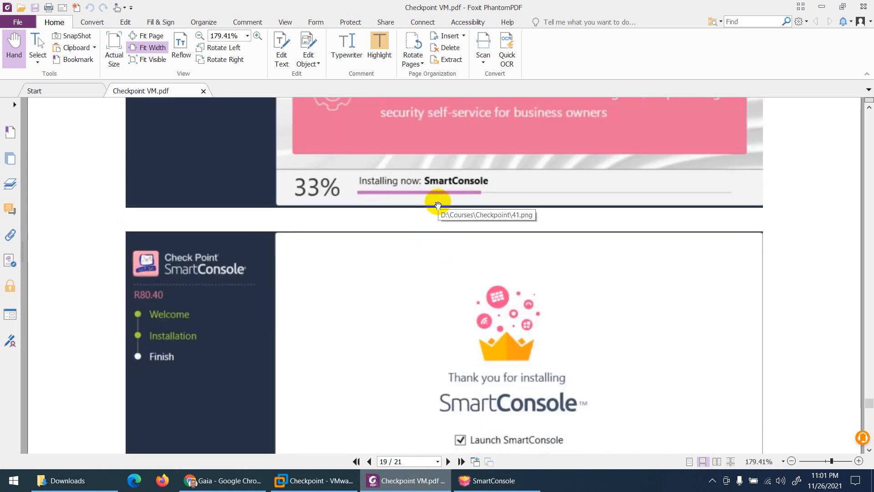
scroll(436, 214, "down", 5)
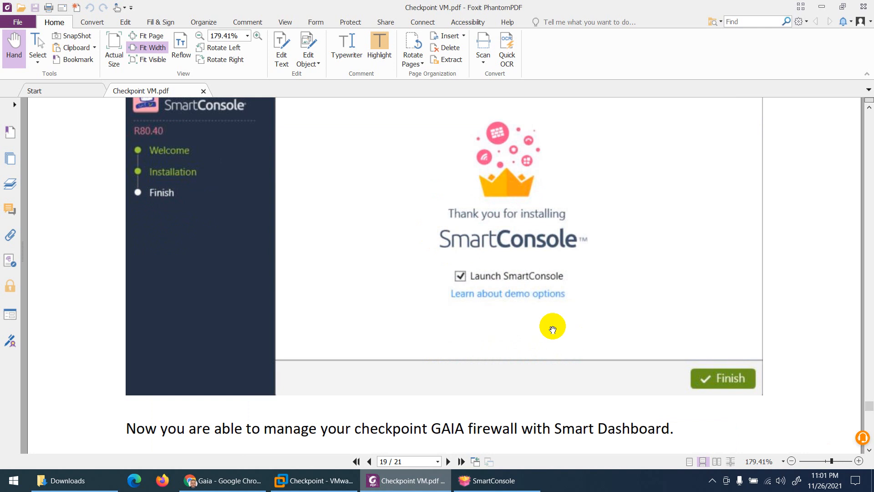
scroll(551, 328, "down", 20)
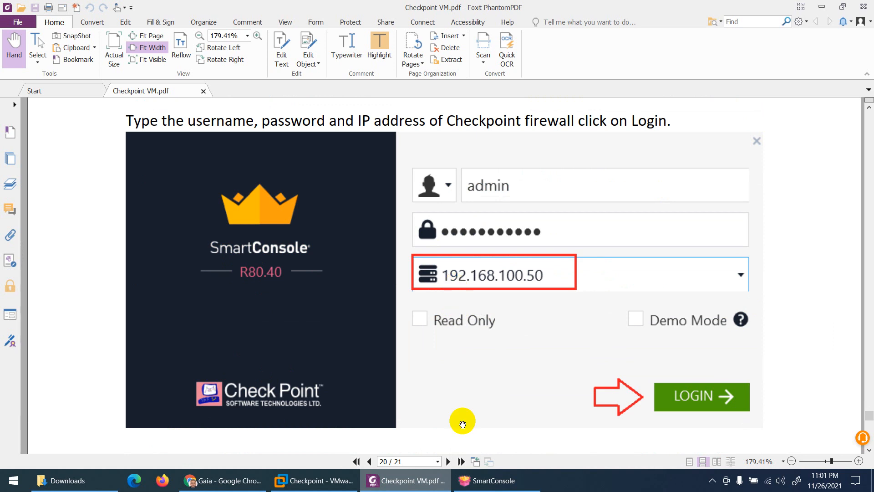
left_click(482, 480)
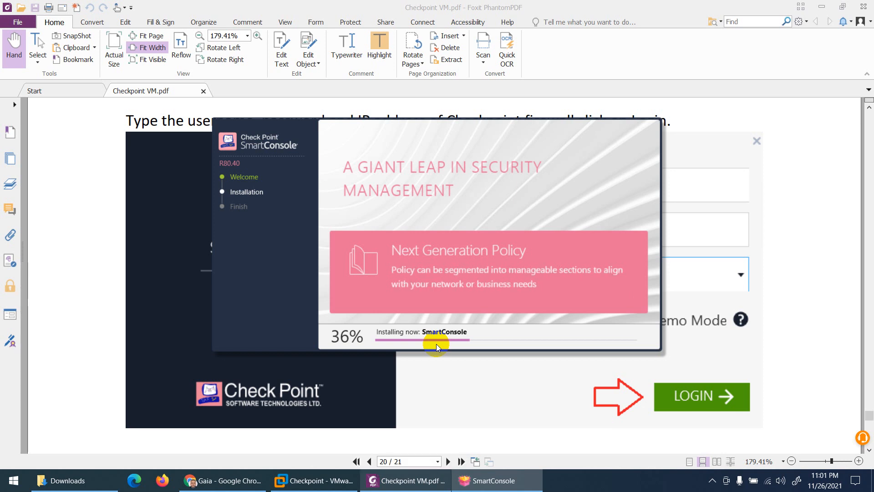
Open Maintenance > Download SmartConsole in the Gaia Portal and request the configuration lock.
left_click(222, 480)
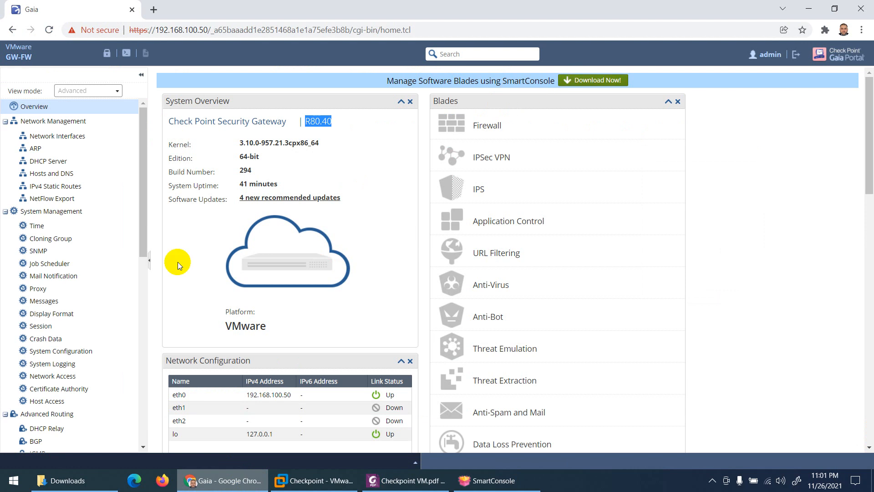
scroll(94, 300, "down", 3)
scroll(98, 307, "down", 2)
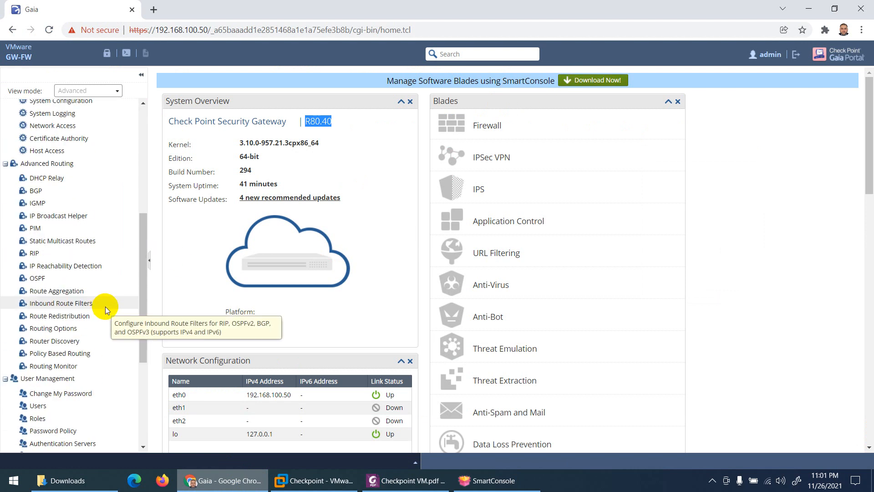
scroll(106, 309, "down", 2)
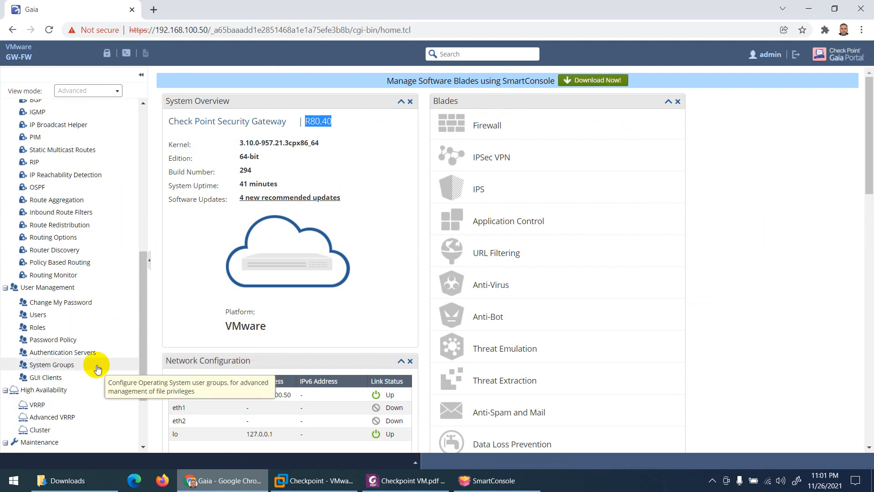
scroll(89, 384, "down", 1)
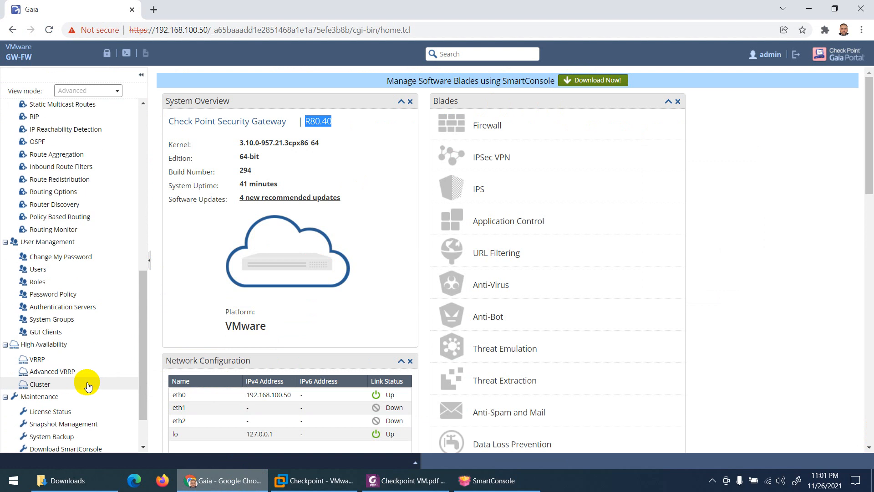
scroll(89, 385, "down", 1)
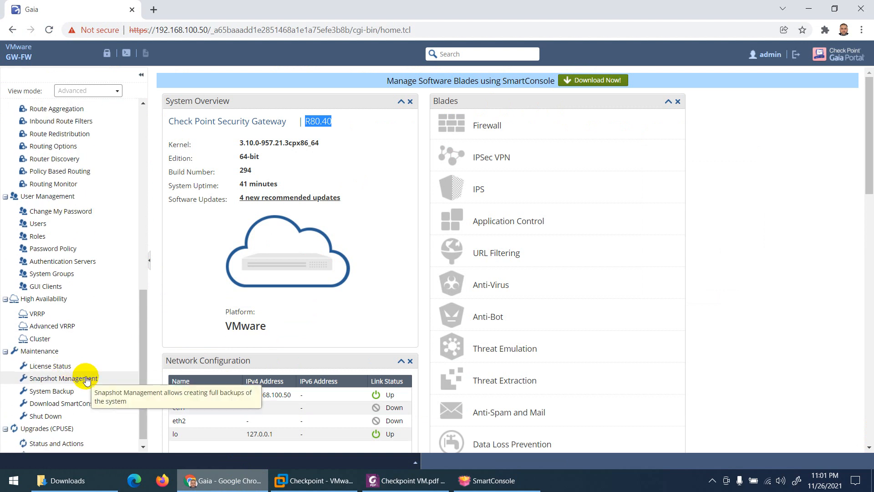
left_click(81, 407)
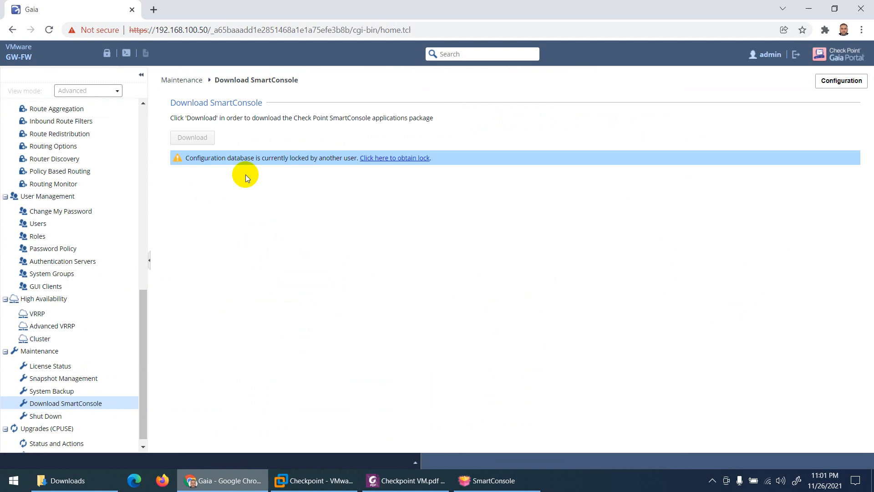
left_click(382, 159)
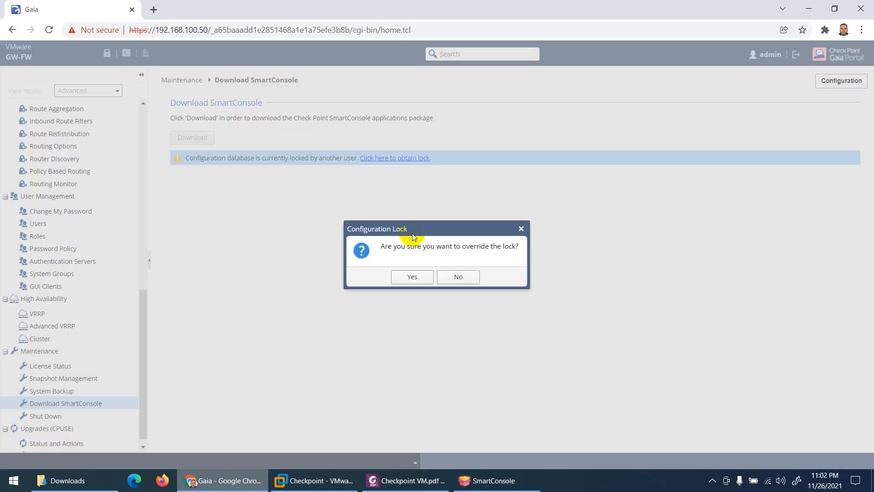
Confirm the lock override, press Download, and cancel the IDM duplicate SmartConsole download.
left_click(411, 278)
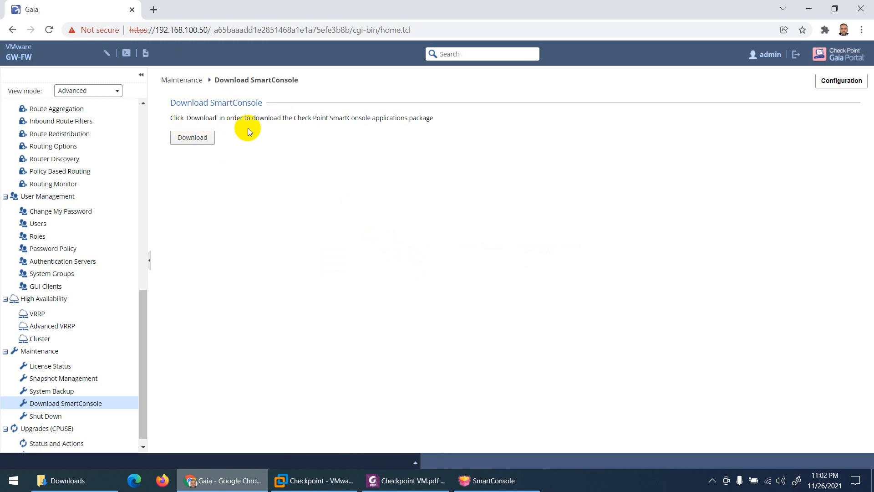
left_click(197, 138)
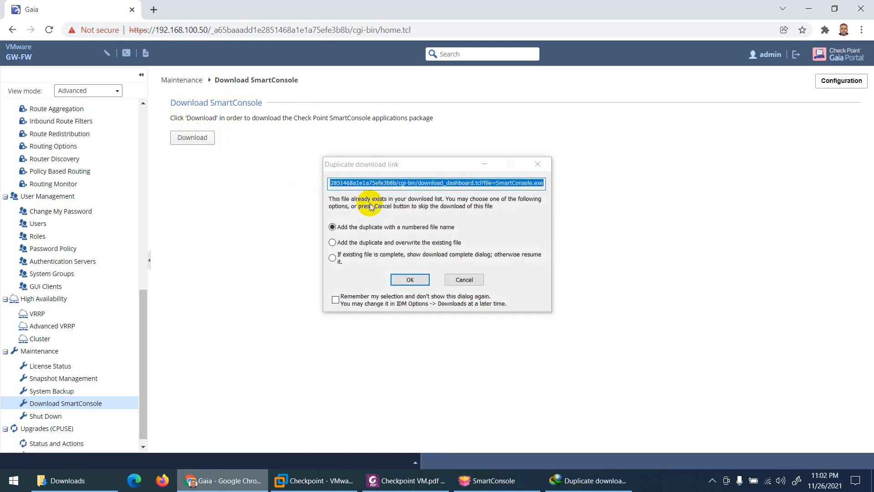
left_click(461, 278)
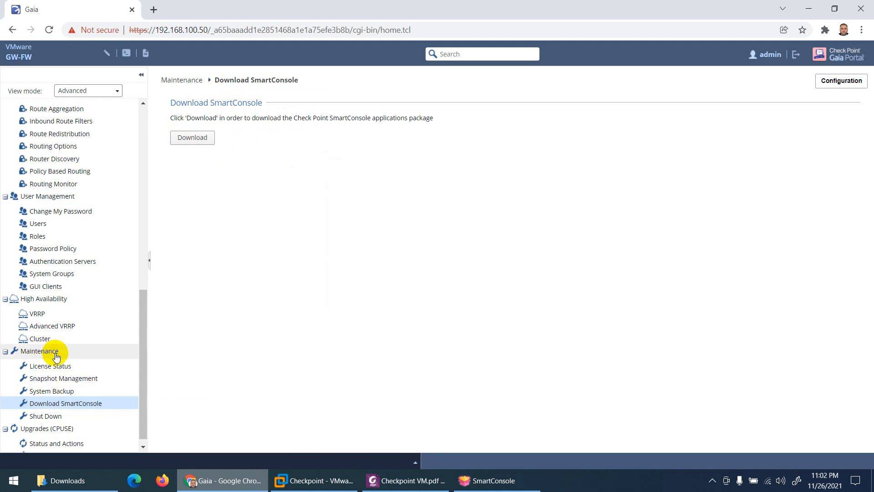
scroll(91, 296, "up", 10)
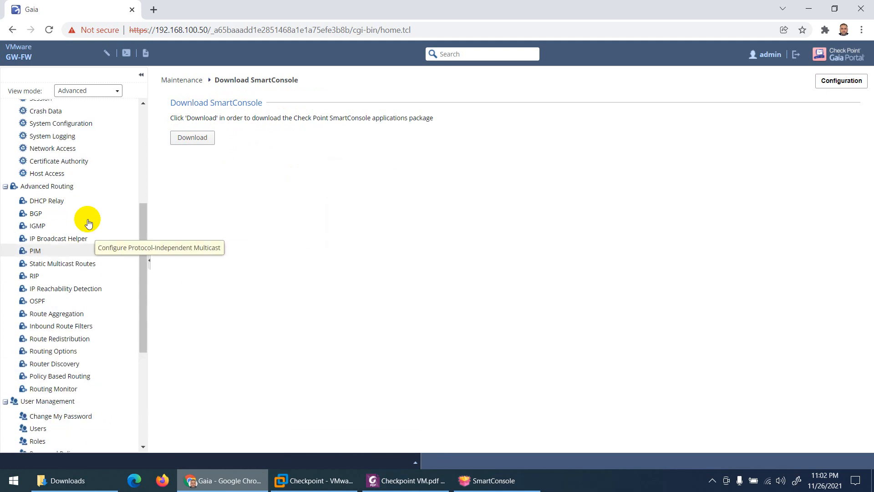
left_click(34, 108)
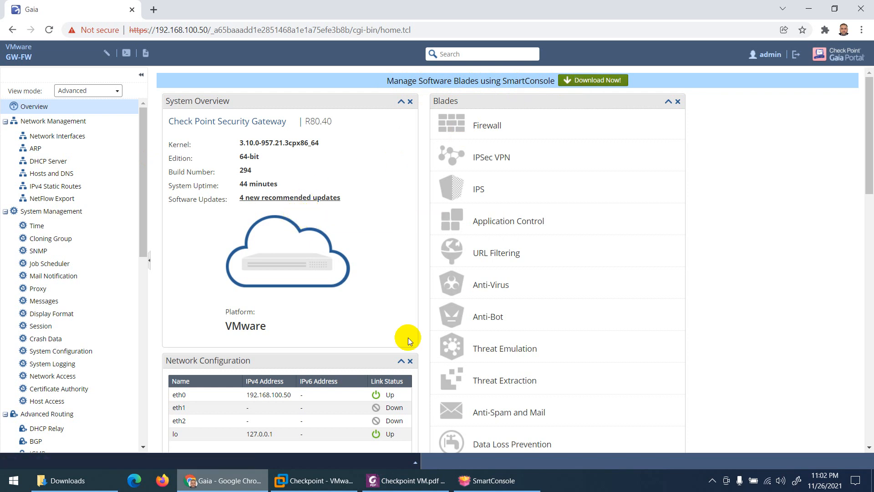
left_click(491, 480)
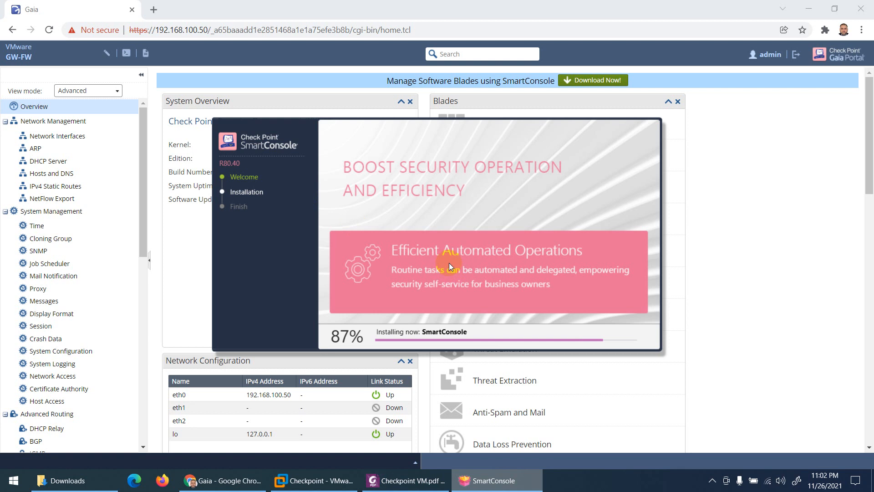
left_click(175, 116)
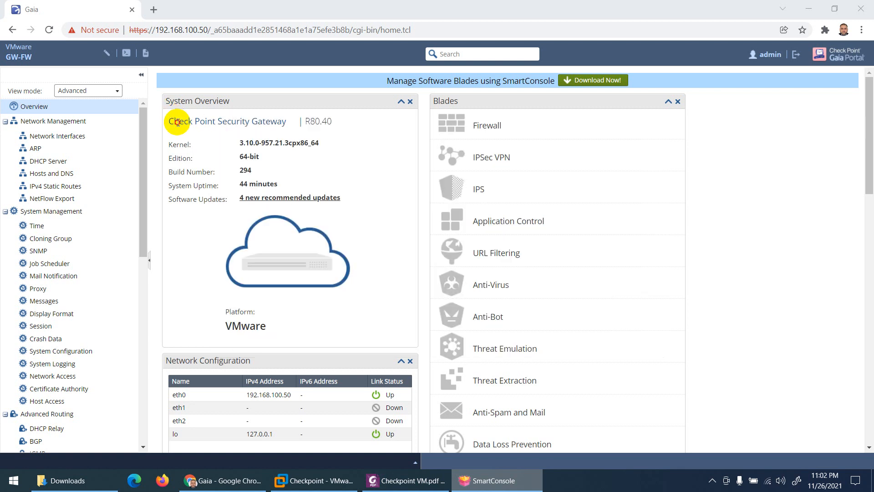
left_click_drag(304, 120, 330, 120)
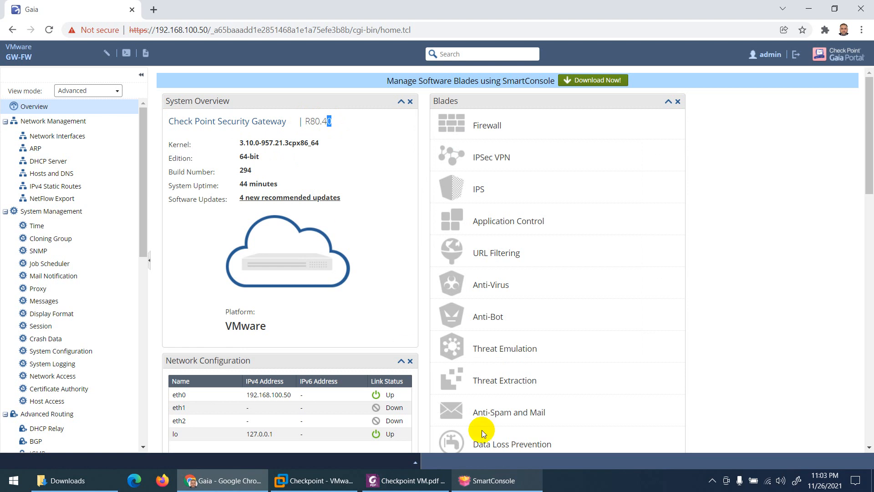
left_click(492, 480)
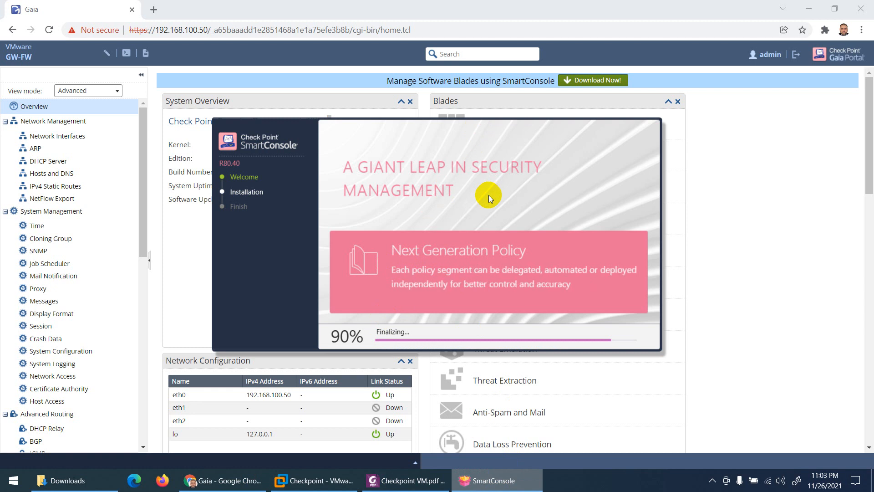
left_click(476, 117)
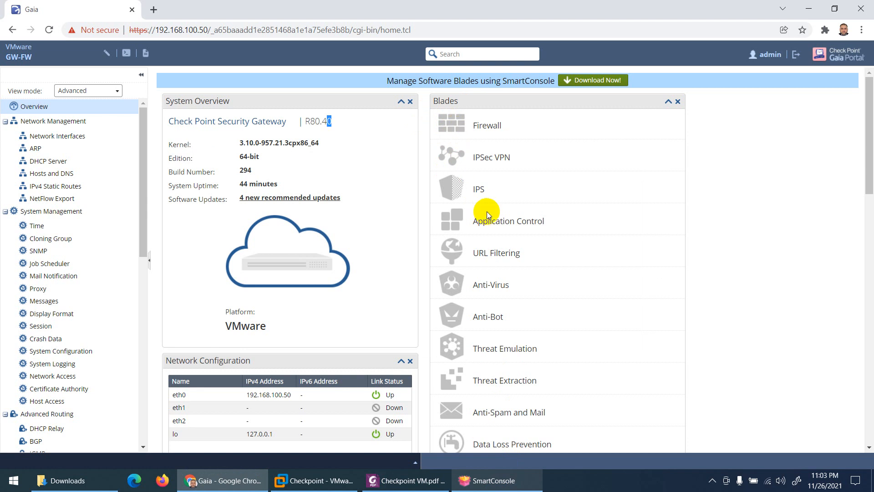
scroll(478, 206, "down", 1)
scroll(480, 226, "down", 4)
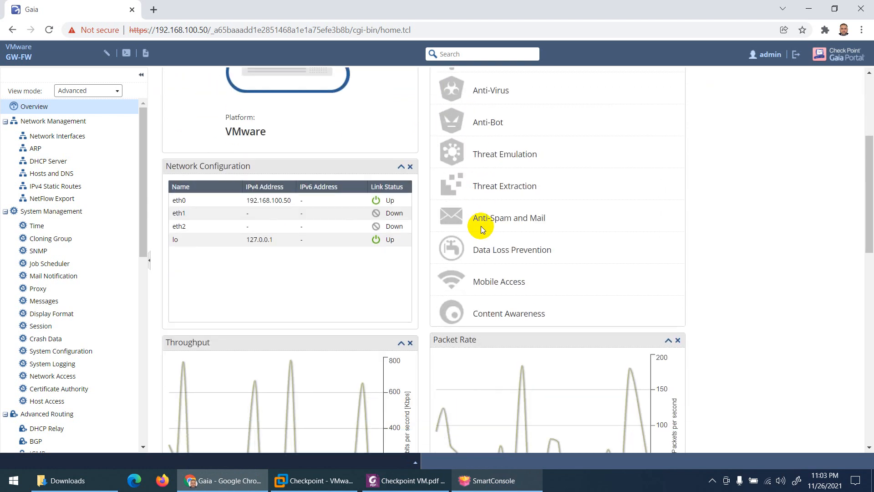
scroll(481, 226, "up", 5)
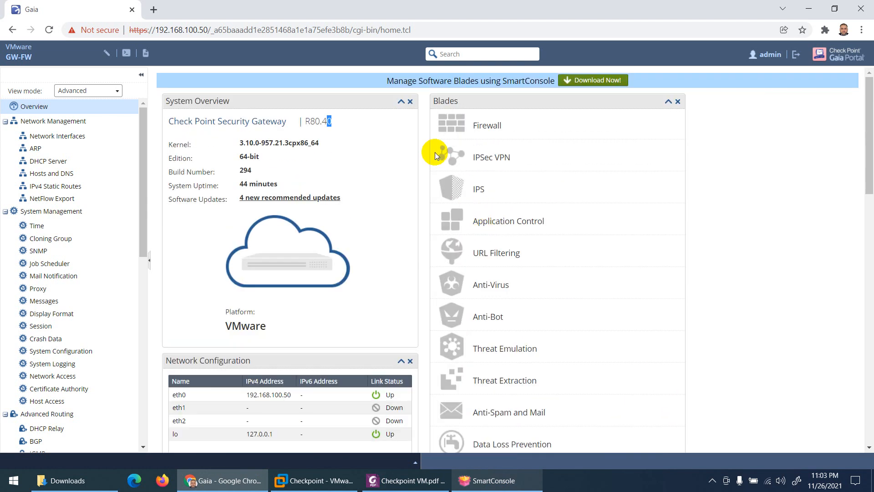
left_click_drag(383, 82, 554, 80)
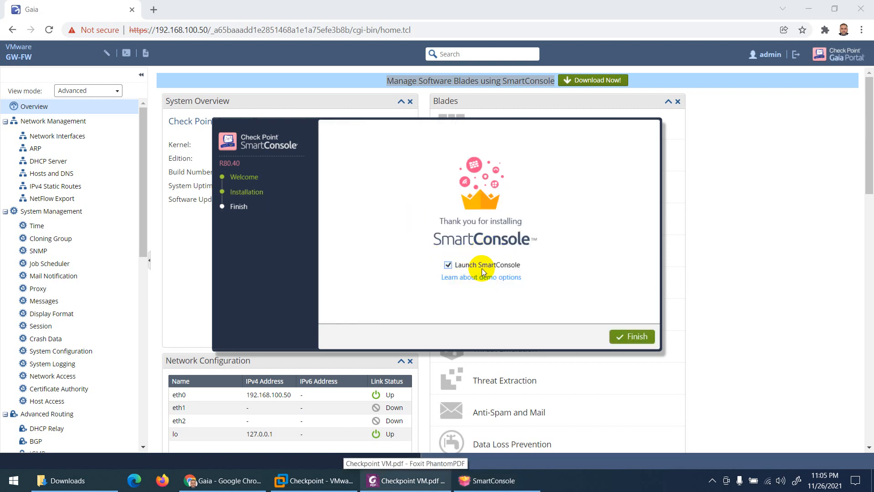
Finish the installer and launch SmartConsole R80.40 from the Start menu's Recently added list.
left_click(628, 337)
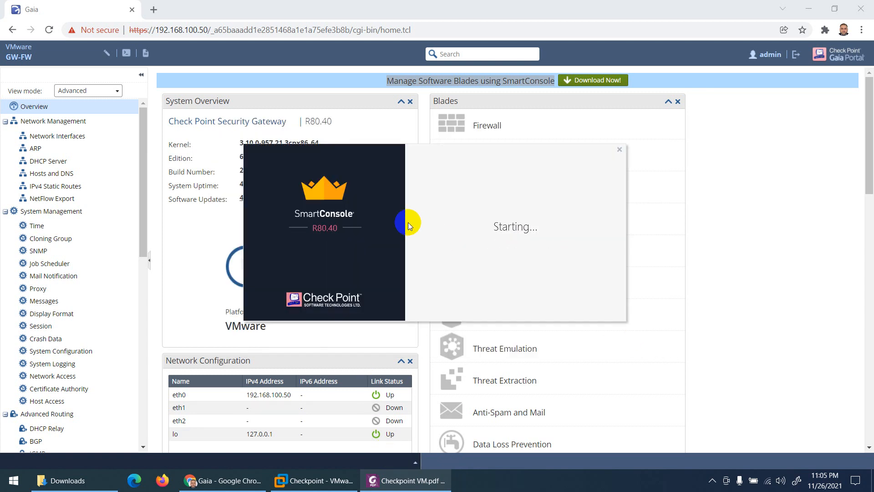
key("super+d")
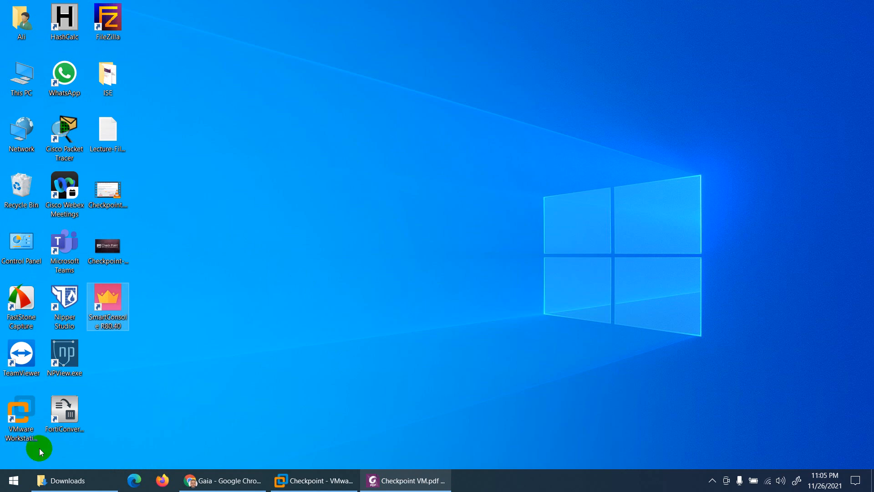
left_click(11, 477)
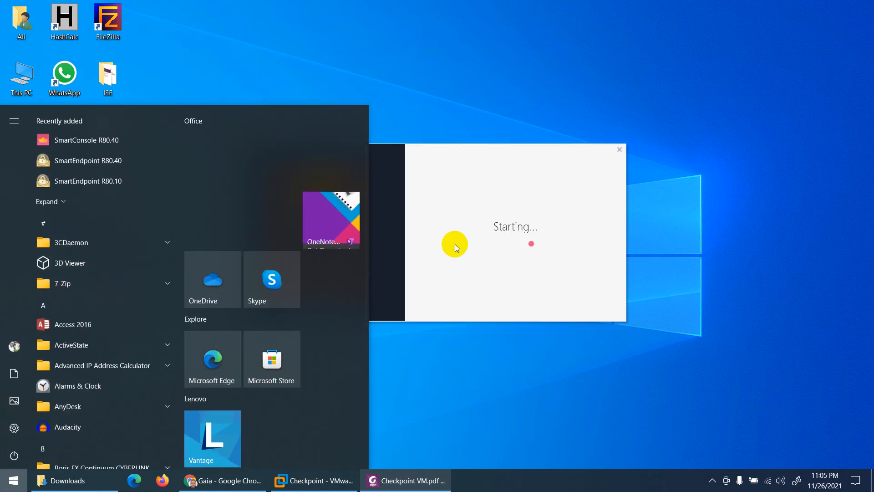
left_click(117, 137)
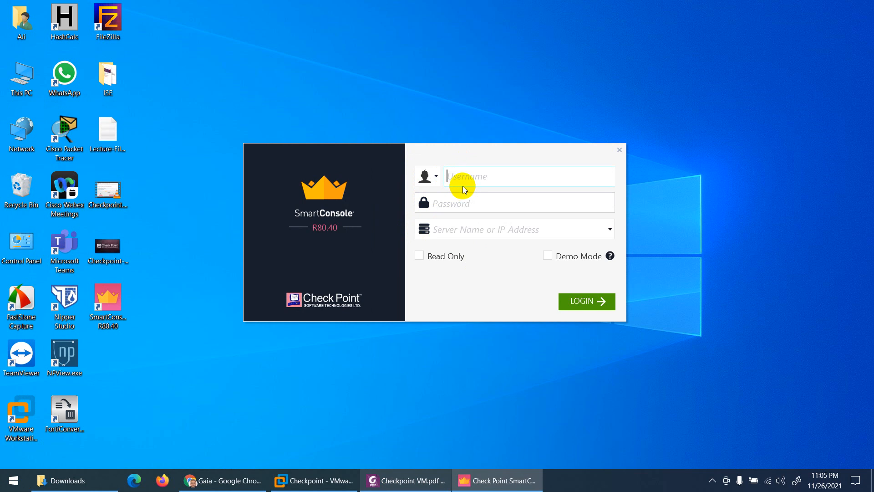
Log in as admin with the account password to server 192.168.100.50, then return to Chrome.
type("admin")
key("Tab")
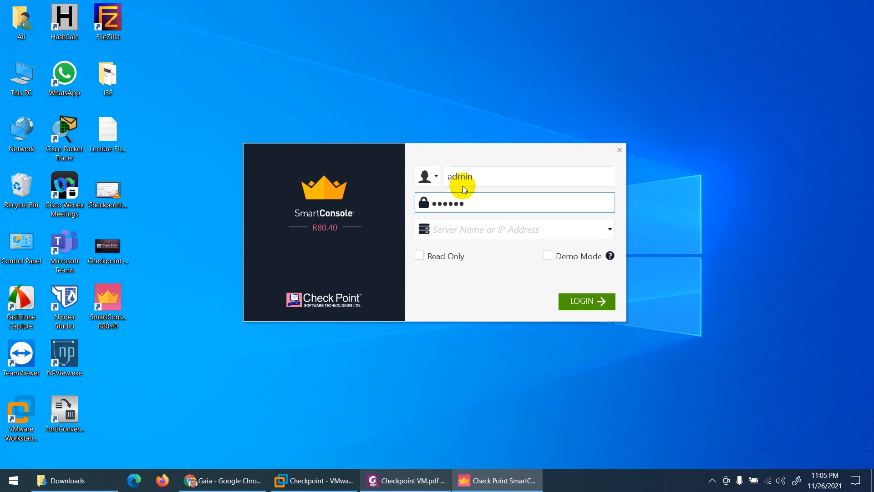
type("•••••••••••")
left_click(454, 228)
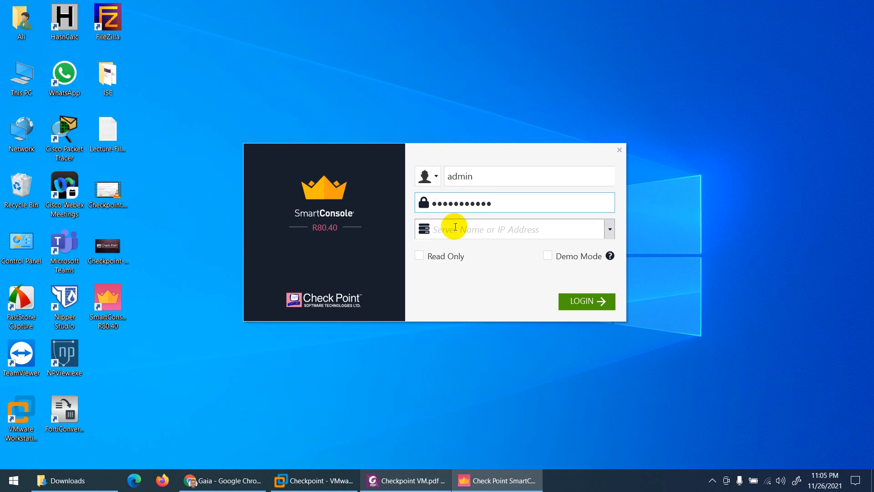
type("192")
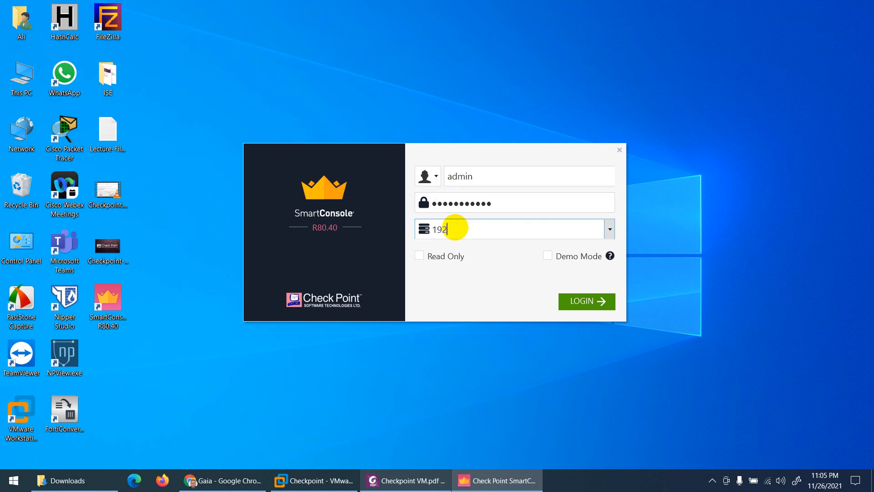
type(".168.100.50")
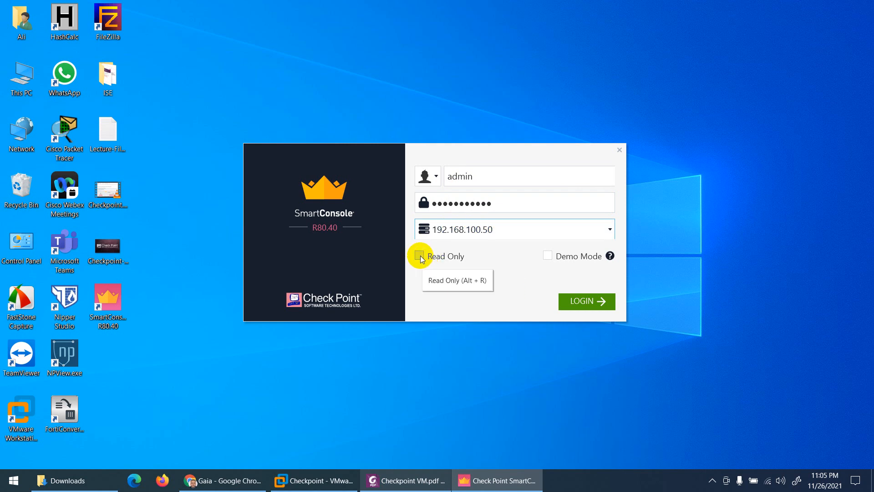
left_click(599, 301)
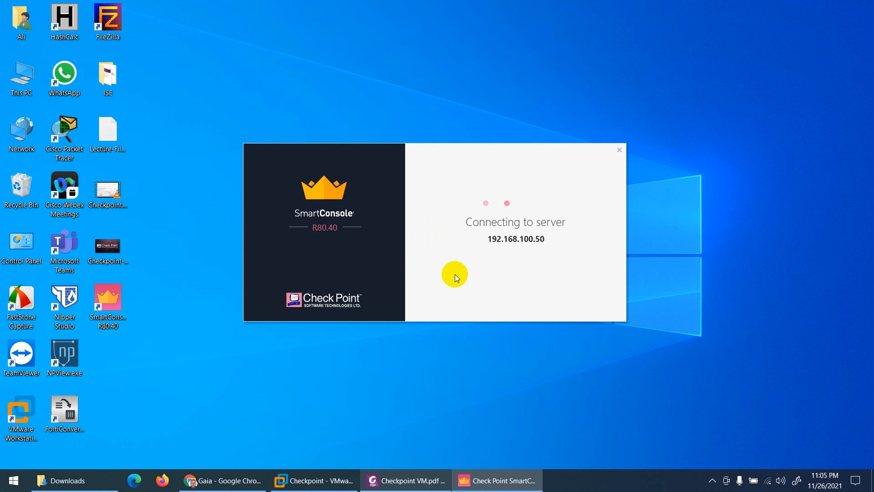
left_click(235, 484)
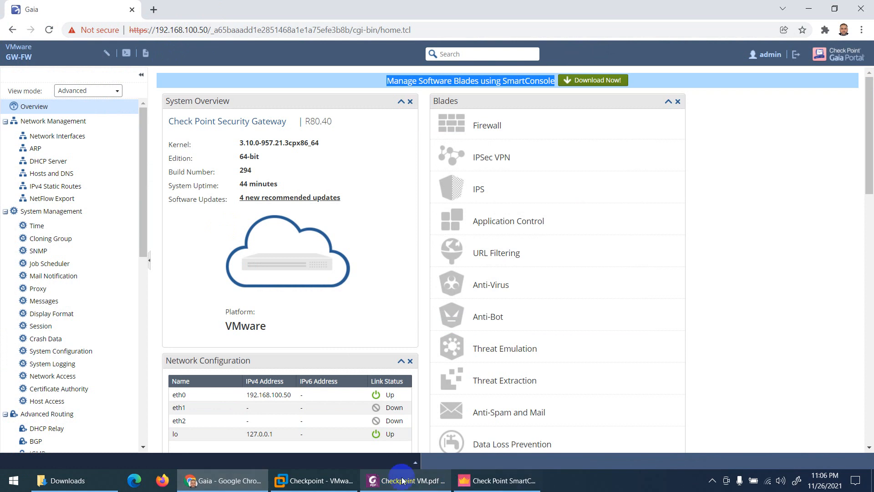
Check the Checkpoint gateway VM console is at its login prompt, then return to SmartConsole's 192.168.100.50 connection.
left_click(293, 480)
left_click(375, 197)
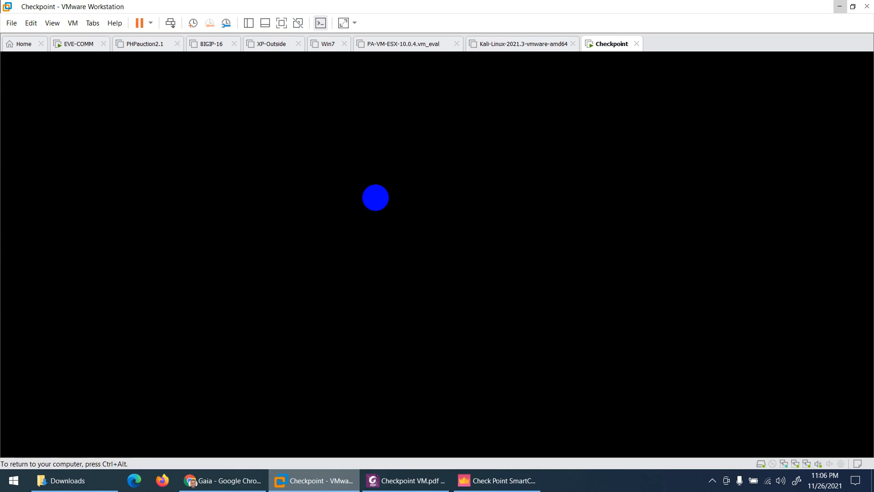
key("ctrl+alt")
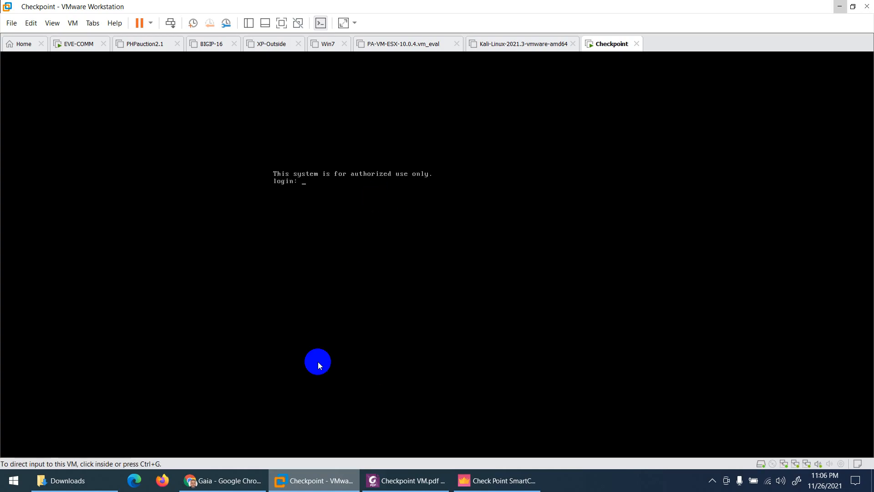
left_click(322, 482)
left_click(496, 480)
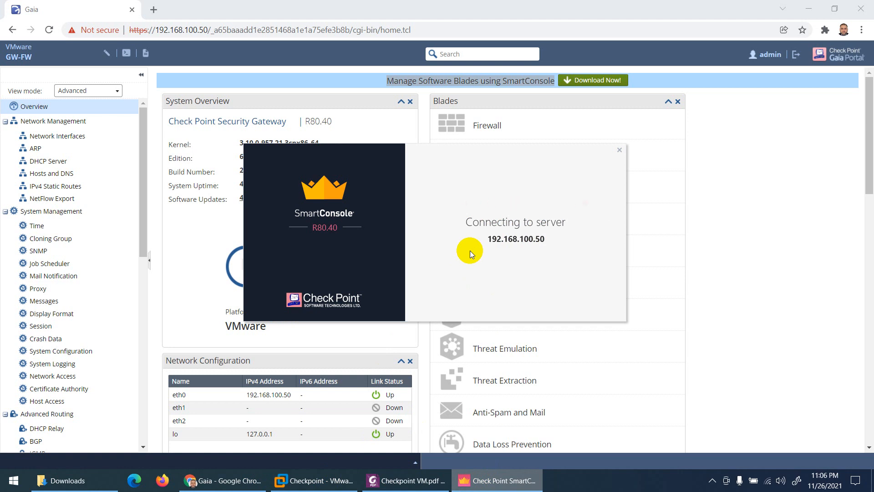
Scroll the Checkpoint VM.pdf guide to page 21, showing GW-FW at 192.168.100.50 under Gateways & Servers.
left_click(406, 480)
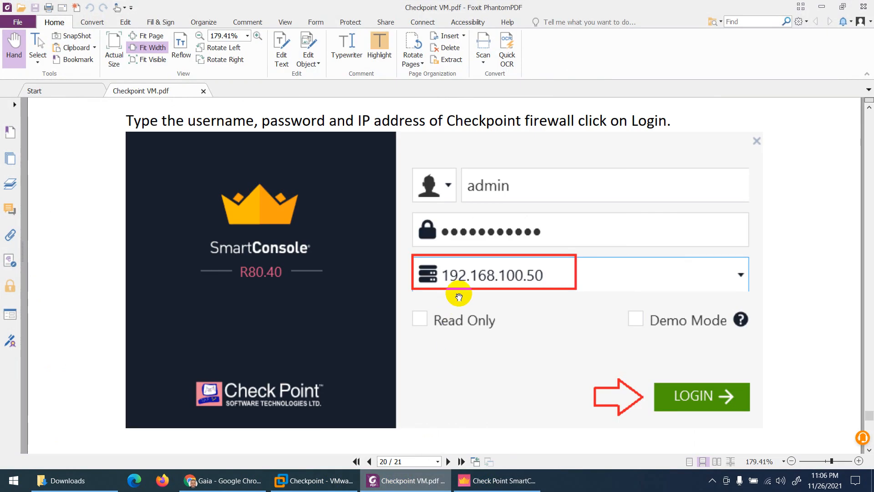
scroll(501, 292, "down", 1)
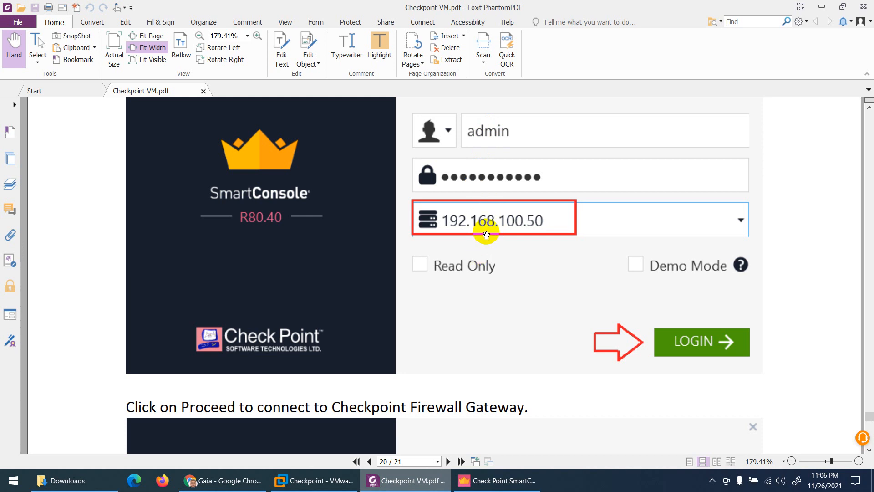
scroll(486, 235, "down", 6)
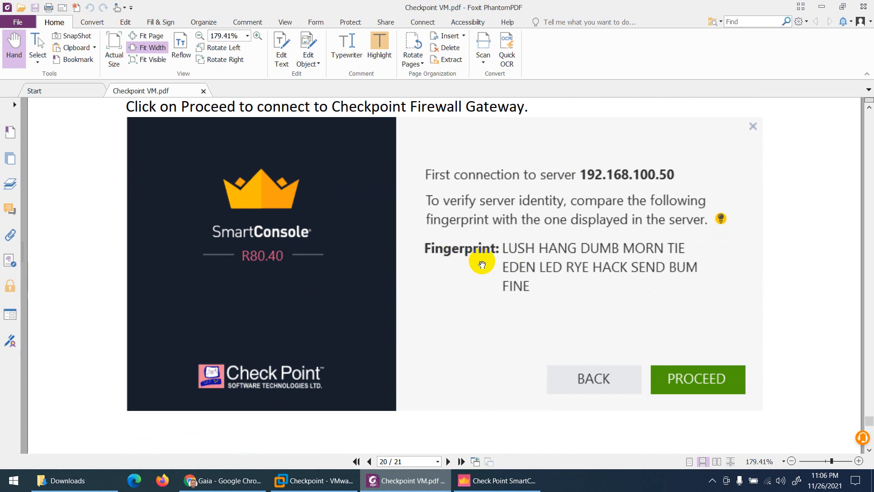
scroll(591, 295, "down", 3)
scroll(605, 301, "down", 5)
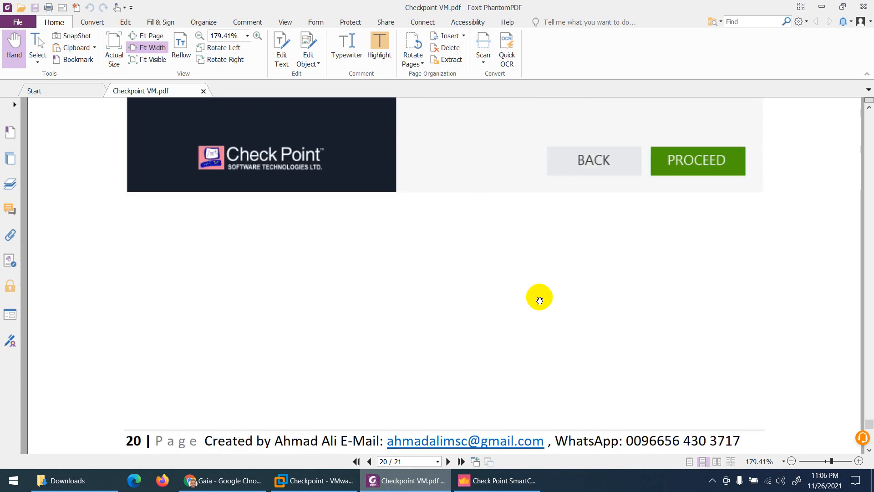
scroll(540, 301, "down", 8)
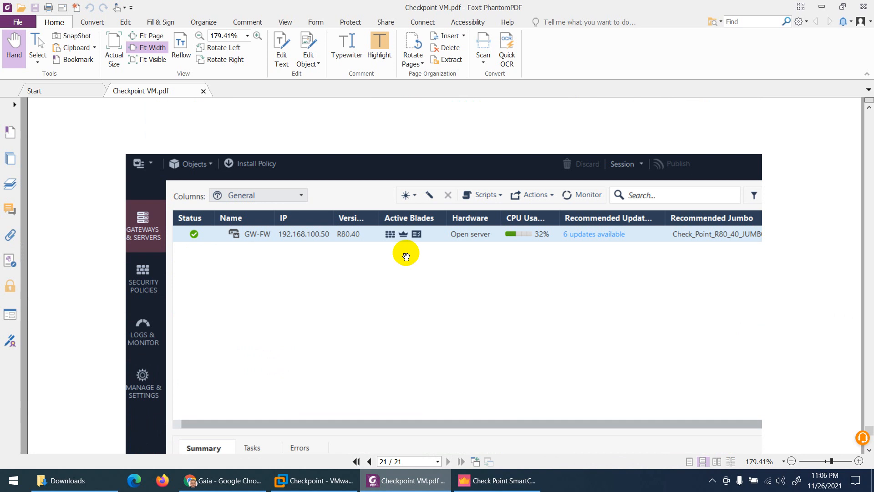